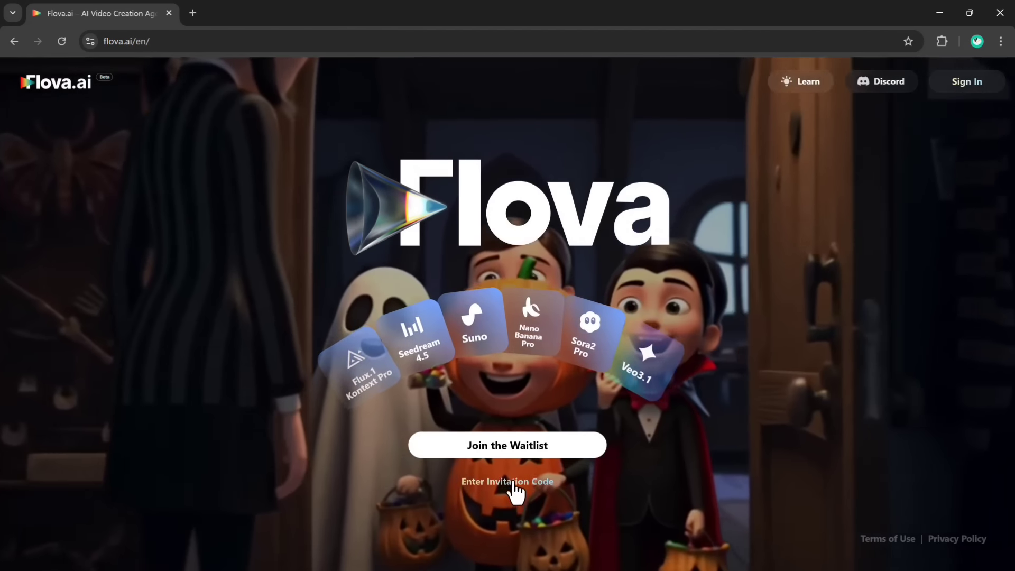
- Open the invitation code entry and sign in with the Google account
{"action": "left_click", "coordinate": [512, 482]}
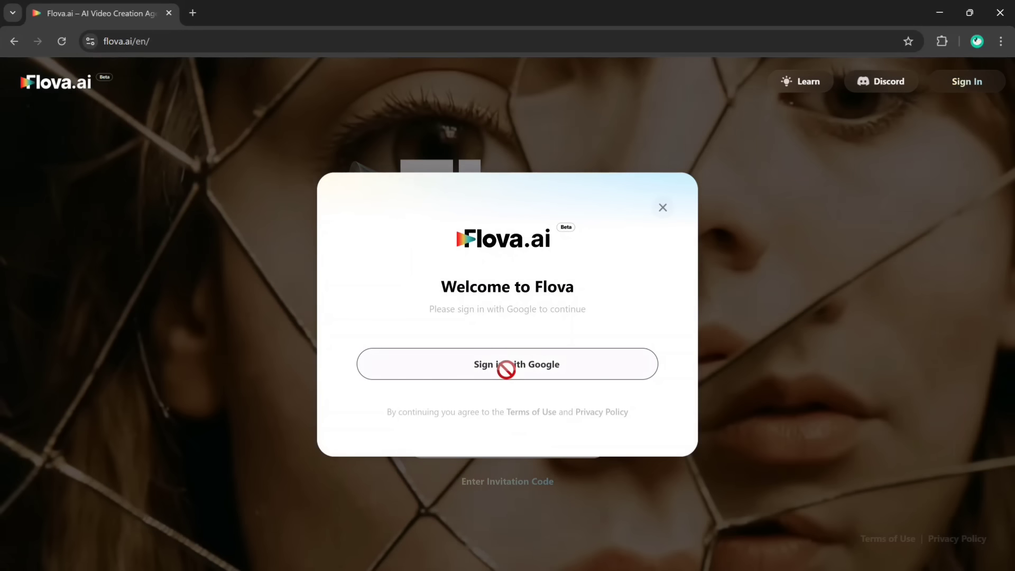
{"action": "left_click", "coordinate": [505, 370]}
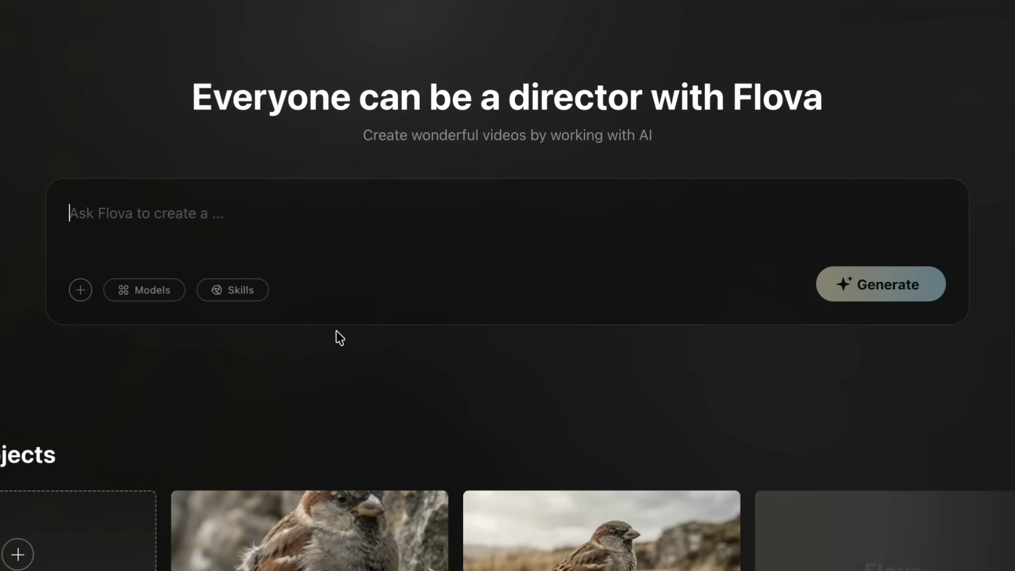
- Browse the recent projects and sample gallery, and enter the inspirational "One Wing" story about a one-winged bird as the creation prompt
{"action": "scroll", "coordinate": [336, 331], "scroll_direction": "down", "scroll_amount": 5}
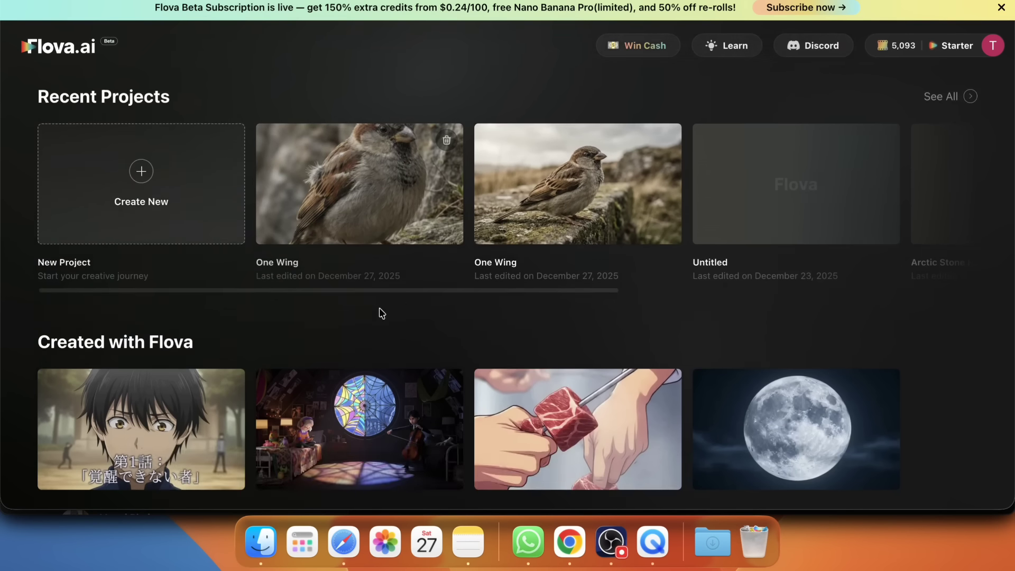
{"action": "scroll", "coordinate": [381, 313], "scroll_direction": "down", "scroll_amount": 5}
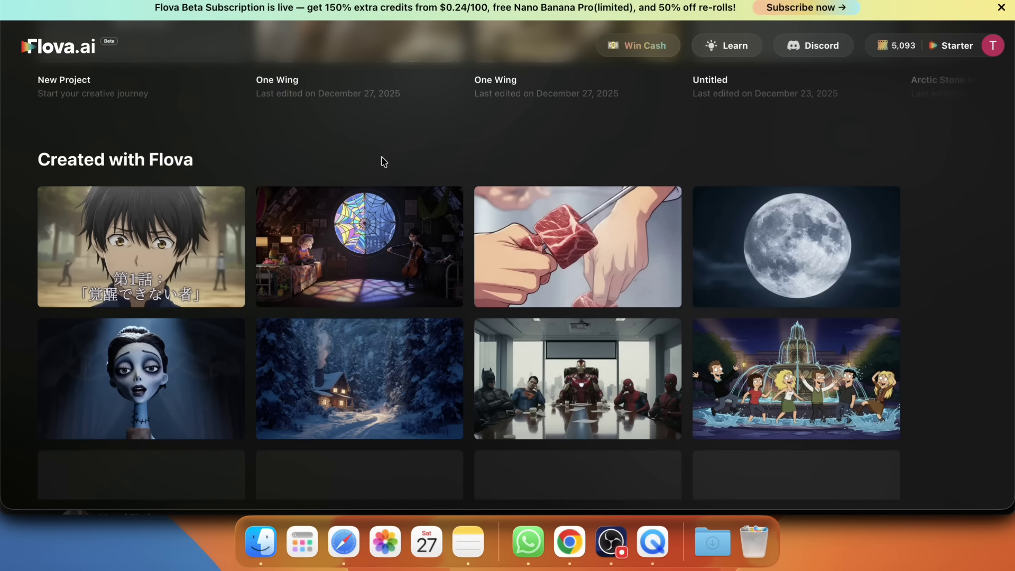
{"action": "mouse_move", "coordinate": [597, 269]}
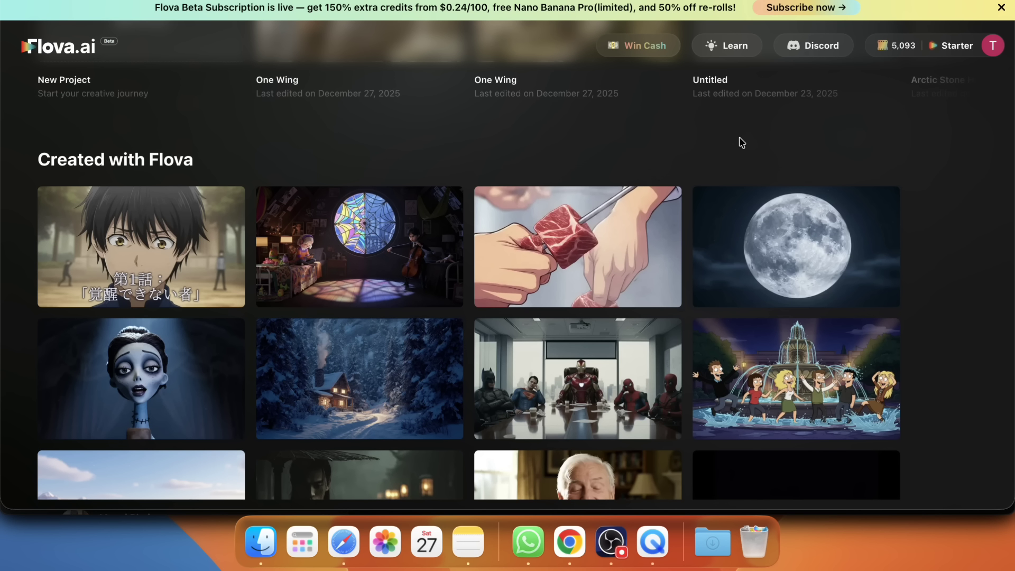
{"action": "scroll", "coordinate": [741, 143], "scroll_direction": "up", "scroll_amount": 8}
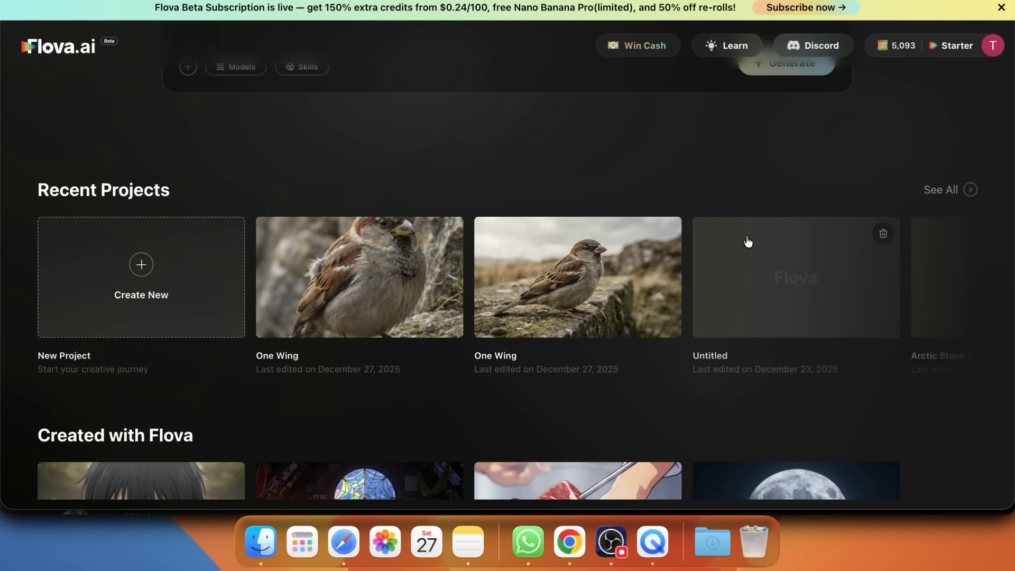
{"action": "scroll", "coordinate": [761, 186], "scroll_direction": "up", "scroll_amount": 2}
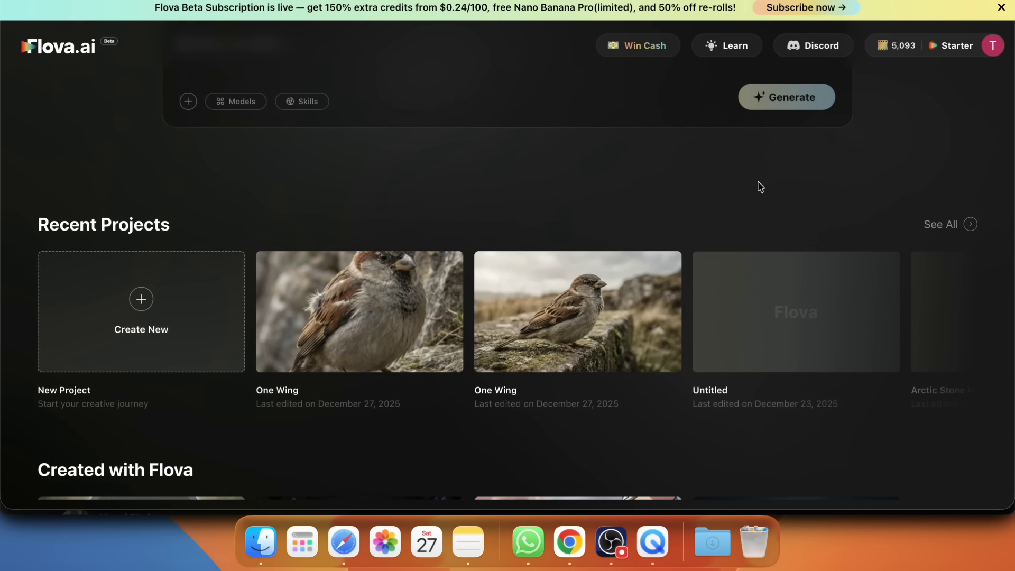
{"action": "scroll", "coordinate": [760, 191], "scroll_direction": "up", "scroll_amount": 5}
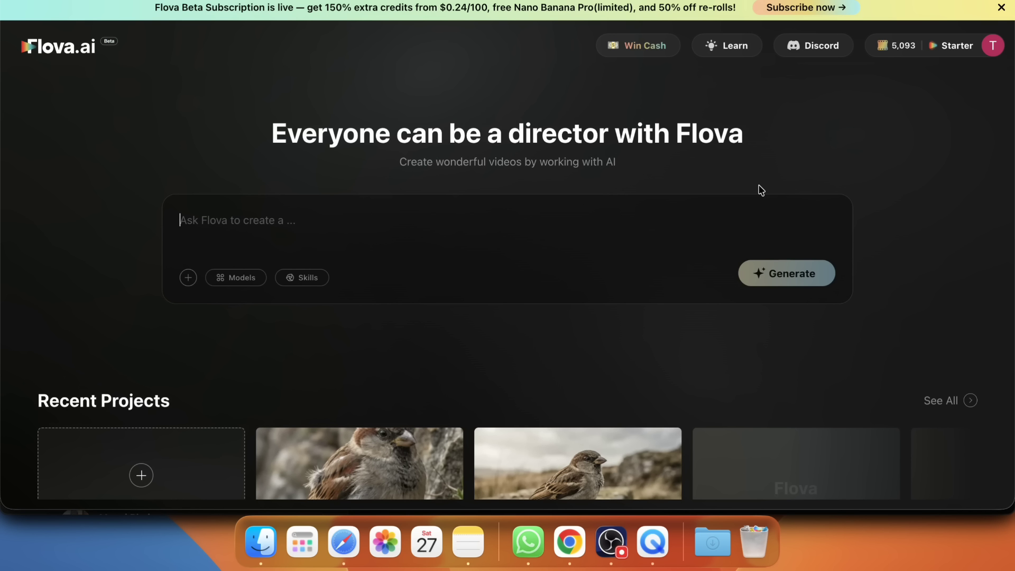
{"action": "type", "text": "One Wing Genre: Inspirational Story: A bird with one wing tries to fly—fails. Wind pushes it down again and again. Final moment: it jumps... and glides, not flies. Message: You don’t need perfection to move forward."}
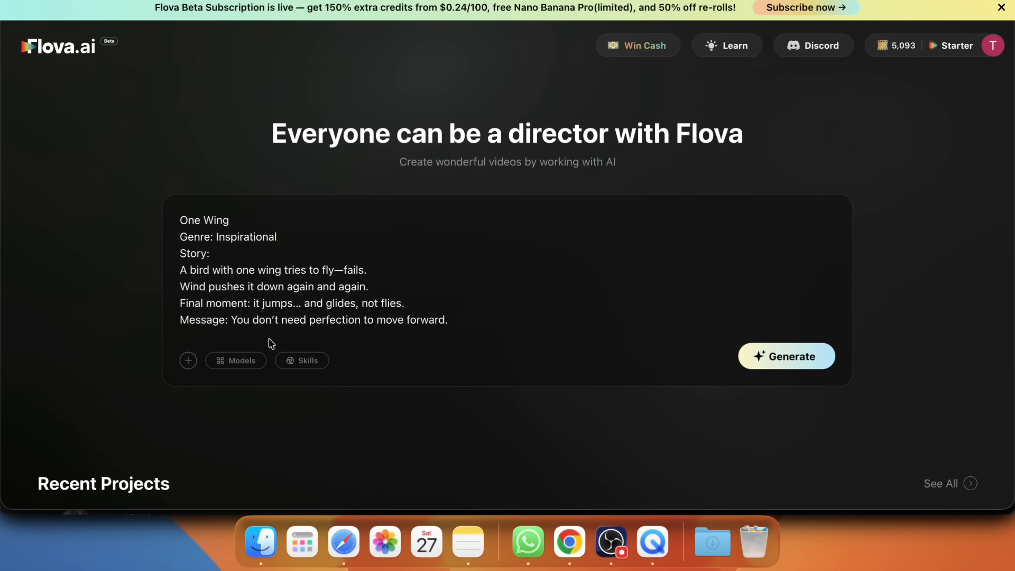
- Add the image models Nano Banana Pro (Gemini 3 Pro) and Midjourney V7 to the prompt
{"action": "left_click", "coordinate": [123, 410]}
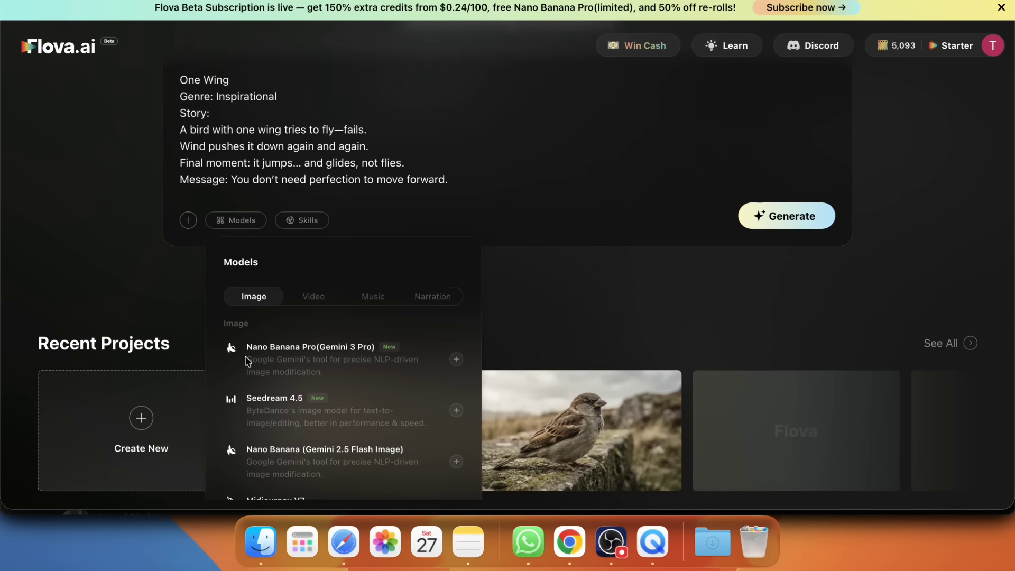
{"action": "scroll", "coordinate": [246, 361], "scroll_direction": "down", "scroll_amount": 1}
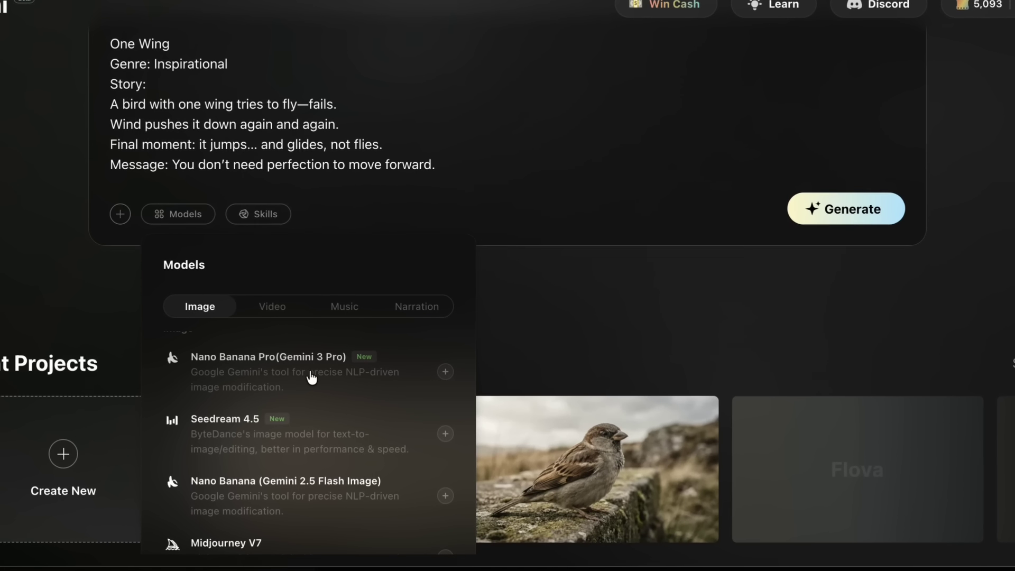
{"action": "scroll", "coordinate": [296, 432], "scroll_direction": "down", "scroll_amount": 1}
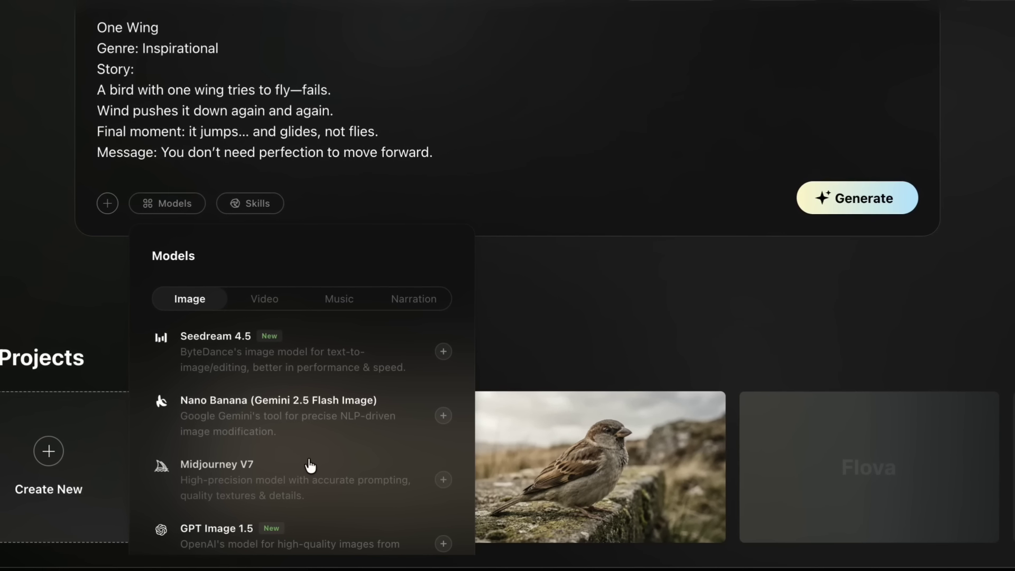
{"action": "scroll", "coordinate": [308, 465], "scroll_direction": "down", "scroll_amount": 2}
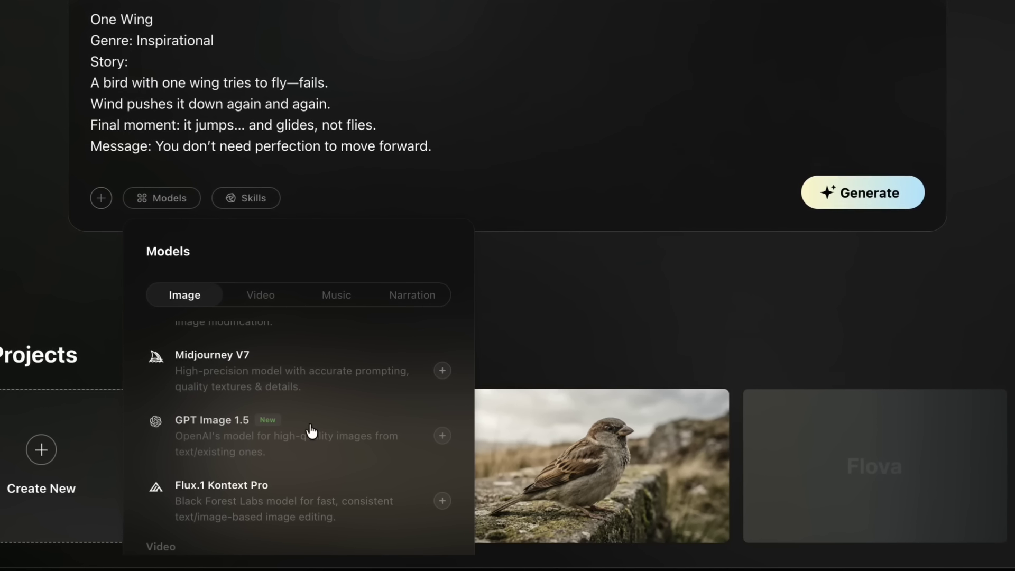
{"action": "scroll", "coordinate": [309, 429], "scroll_direction": "up", "scroll_amount": 1}
{"action": "scroll", "coordinate": [310, 430], "scroll_direction": "up", "scroll_amount": 2}
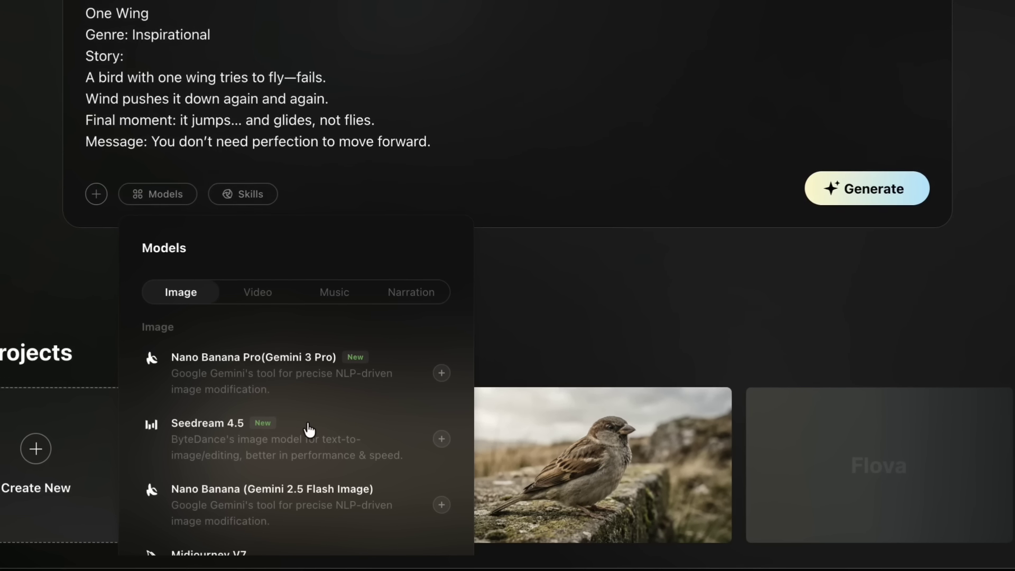
{"action": "left_click", "coordinate": [442, 379]}
{"action": "scroll", "coordinate": [418, 439], "scroll_direction": "down", "scroll_amount": 2}
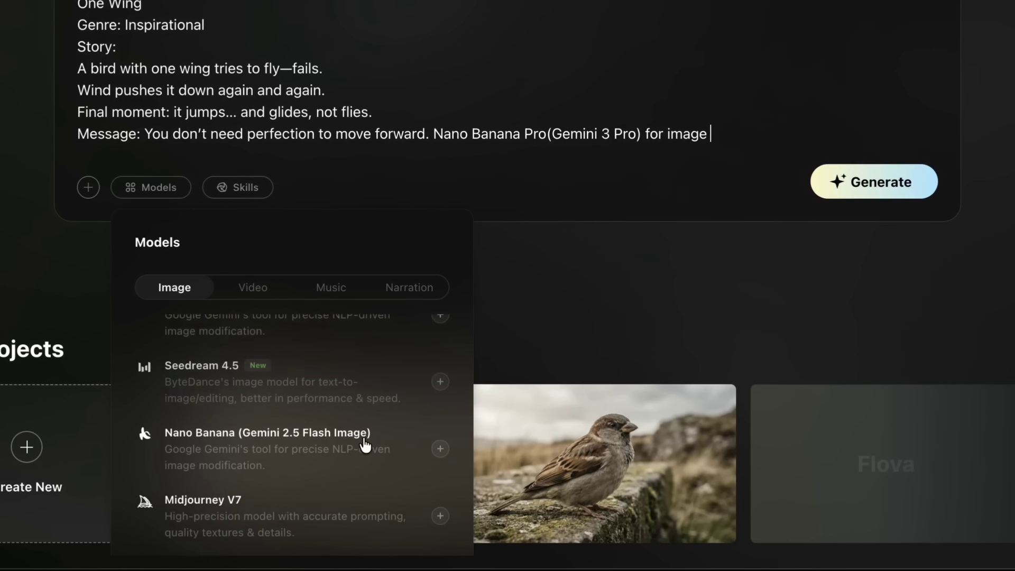
{"action": "left_click", "coordinate": [439, 492]}
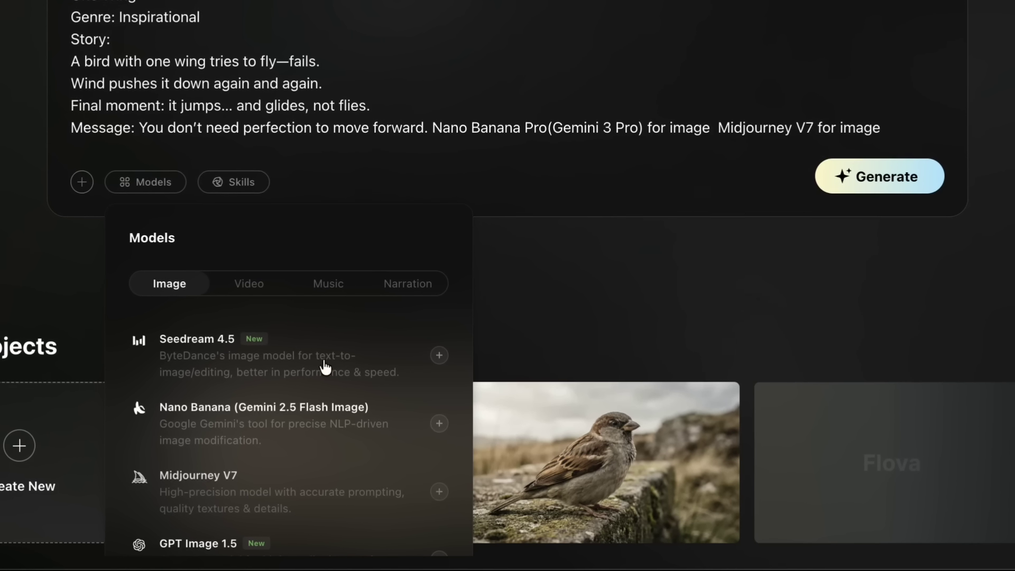
- Look through the video models and add Veo 3.1 for video to the prompt
{"action": "left_click", "coordinate": [252, 289]}
{"action": "scroll", "coordinate": [264, 219], "scroll_direction": "down", "scroll_amount": 2}
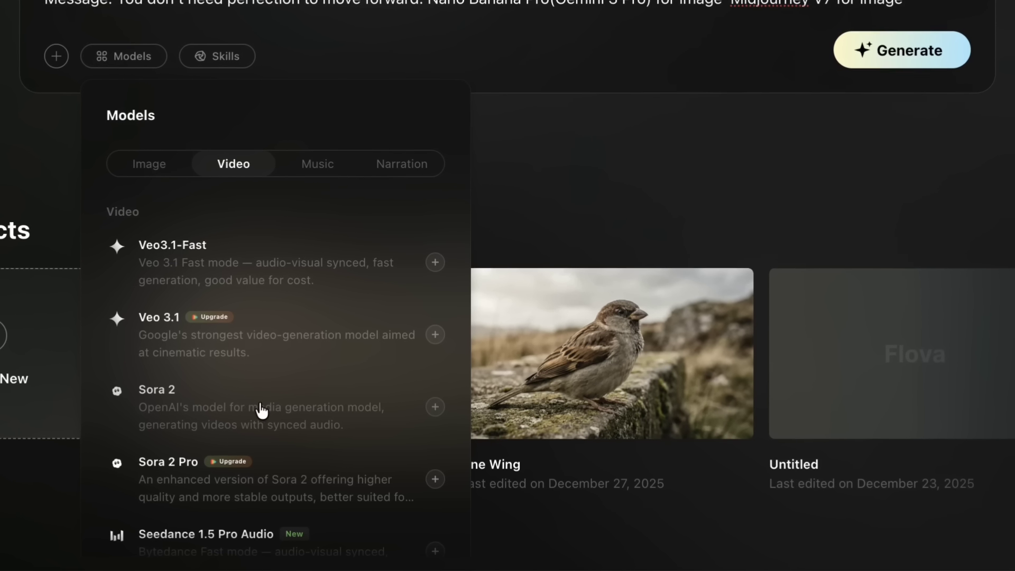
{"action": "scroll", "coordinate": [232, 470], "scroll_direction": "down", "scroll_amount": 3}
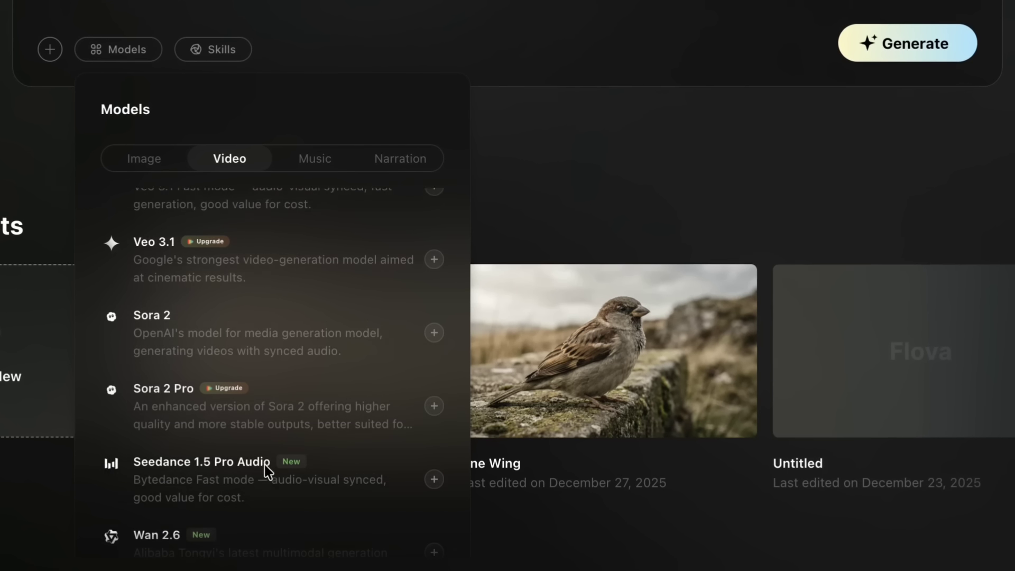
{"action": "scroll", "coordinate": [232, 489], "scroll_direction": "down", "scroll_amount": 2}
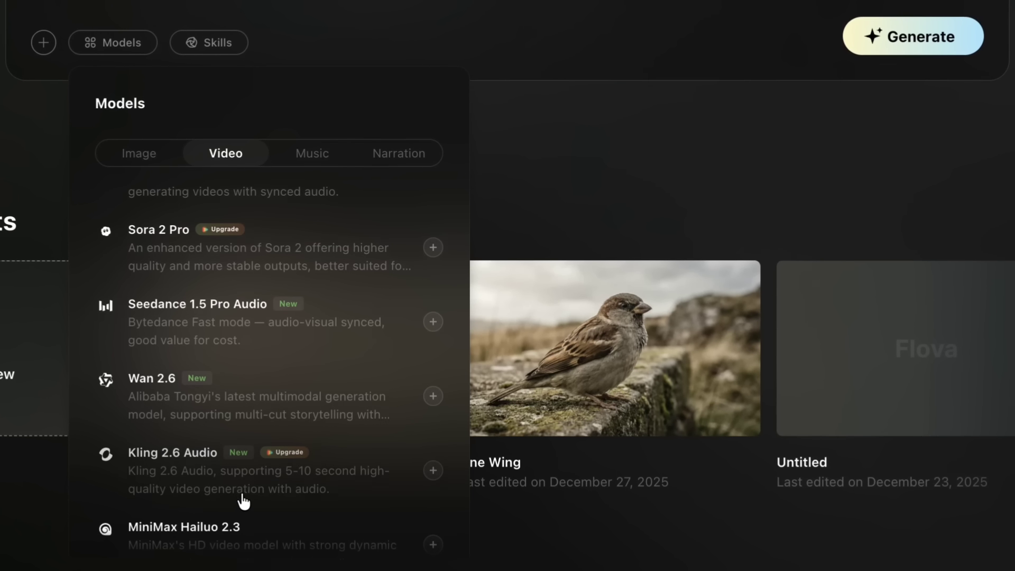
{"action": "scroll", "coordinate": [256, 482], "scroll_direction": "up", "scroll_amount": 5}
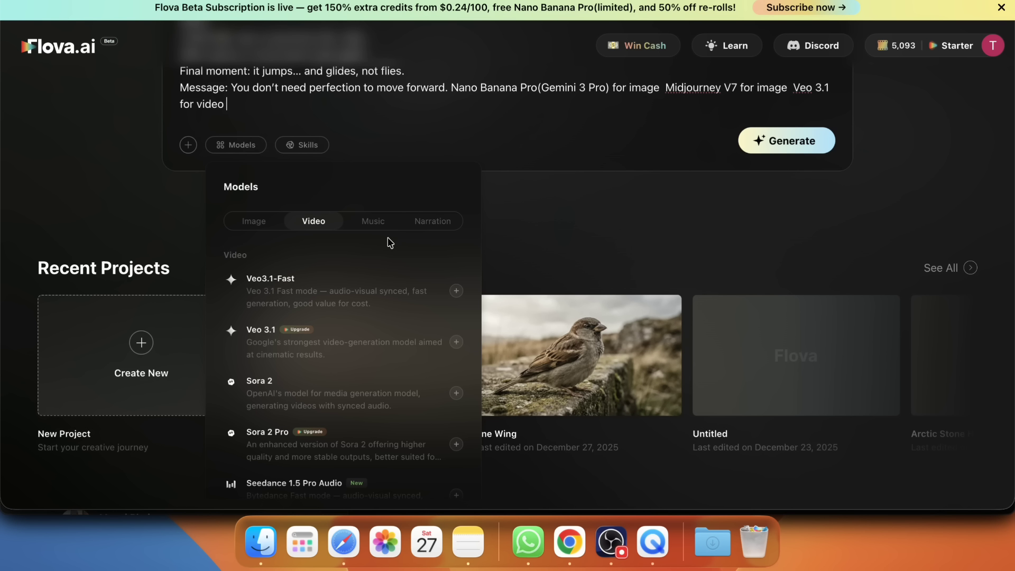
- Check the available music and narration models and generate the project from the completed prompt
{"action": "left_click", "coordinate": [379, 227]}
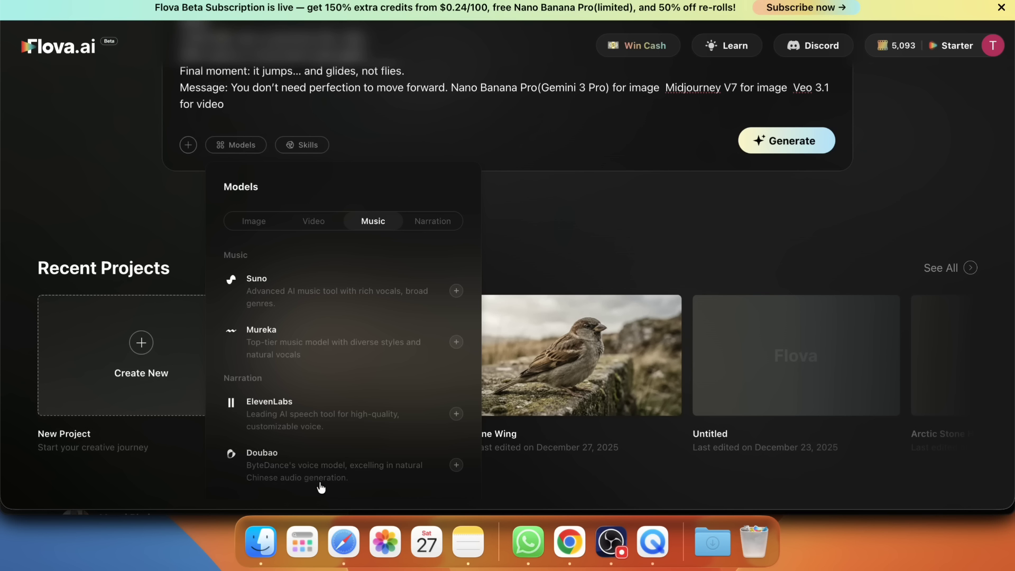
{"action": "left_click", "coordinate": [533, 244]}
{"action": "scroll", "coordinate": [532, 243], "scroll_direction": "up", "scroll_amount": 5}
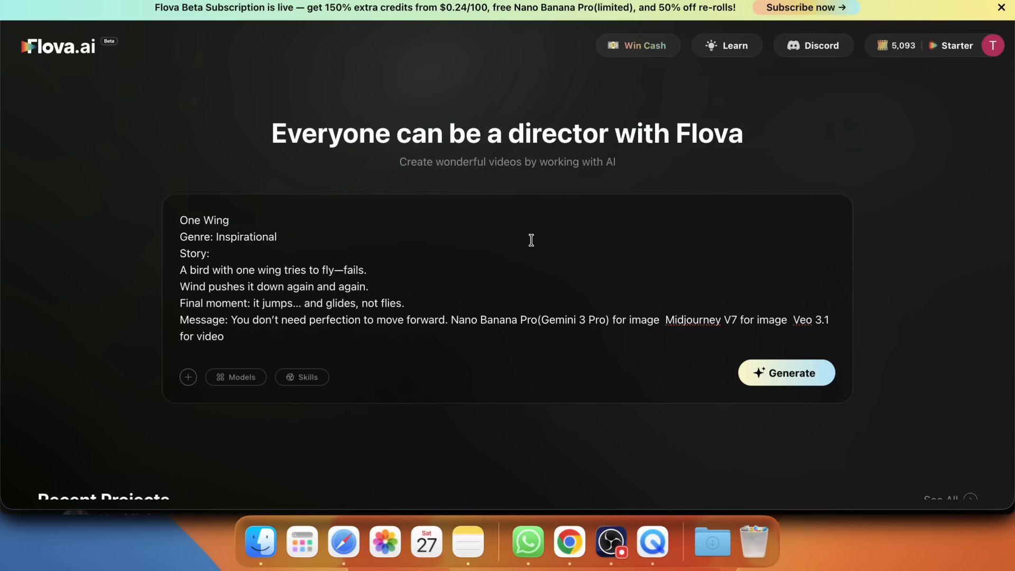
{"action": "left_click", "coordinate": [754, 370]}
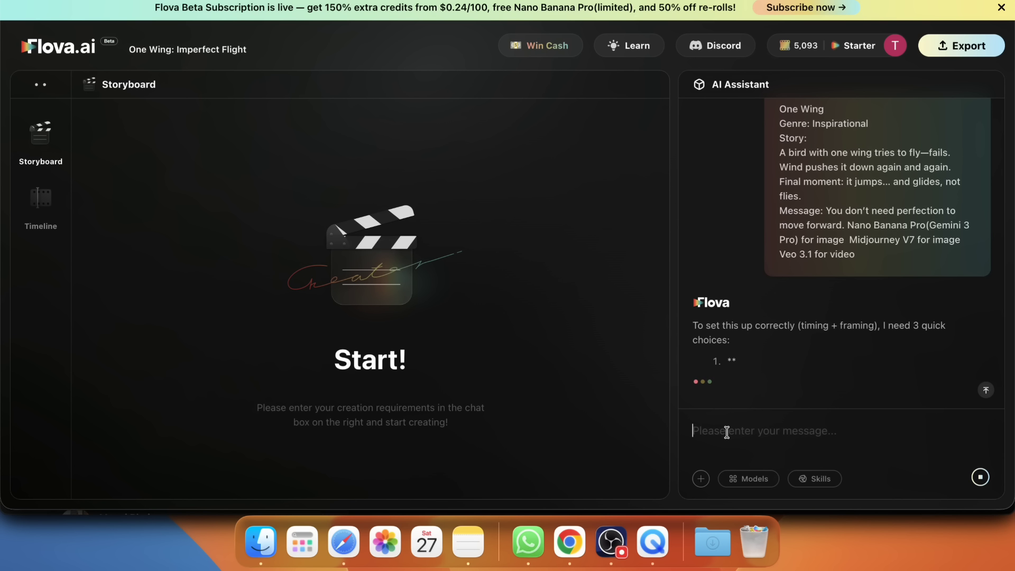
- Copy the assistant's questions on aspect ratio, target length and audio plan into the message field
{"action": "left_click_drag", "start_coordinate": [727, 190], "coordinate": [922, 295]}
{"action": "key", "text": "ctrl+c"}
{"action": "key", "text": "ctrl+v"}
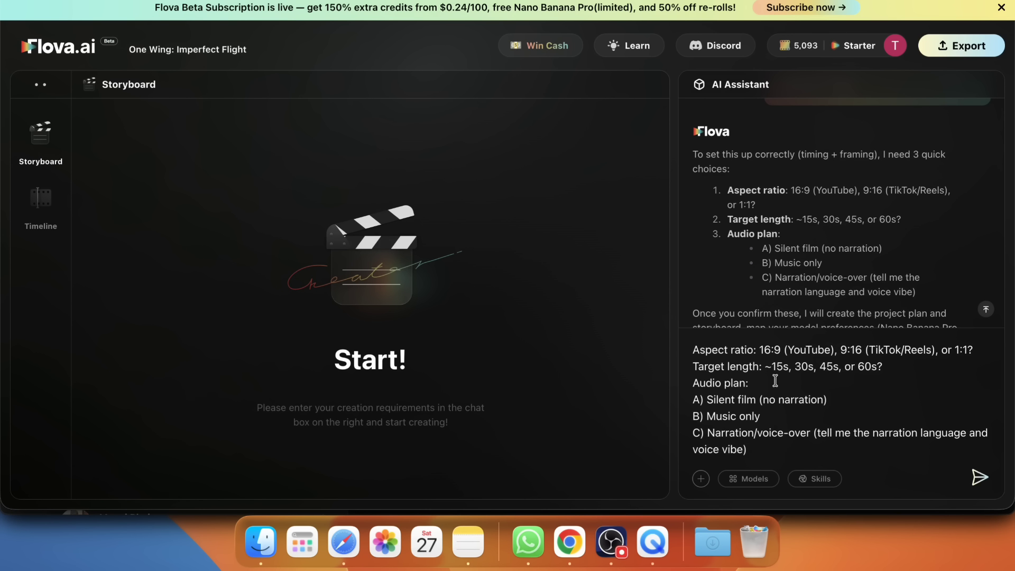
- Trim the copied options so the aspect ratio is 9:16 (TikTok/Reels) and the target length is 45s
{"action": "mouse_move", "coordinate": [760, 349]}
{"action": "left_mouse_down"}
{"action": "mouse_move", "coordinate": [839, 350]}
{"action": "mouse_move", "coordinate": [765, 366]}
{"action": "left_mouse_up"}
{"action": "key", "text": "BackSpace"}
{"action": "left_click", "coordinate": [896, 349]}
{"action": "key", "text": "BackSpace"}
{"action": "key", "text": "BackSpace"}
{"action": "key", "text": "BackSpace"}
{"action": "key", "text": "BackSpace"}
{"action": "key", "text": "BackSpace"}
{"action": "key", "text": "BackSpace"}
{"action": "key", "text": "BackSpace"}
{"action": "key", "text": "BackSpace"}
{"action": "key", "text": "BackSpace"}
{"action": "key", "text": "BackSpace"}
{"action": "left_click", "coordinate": [832, 367]}
- Remove the music-only and narration options, keeping "Silent film (no narration)" as the audio plan, and send the reply
{"action": "key", "text": "BackSpace"}
{"action": "key", "text": "BackSpace"}
{"action": "key", "text": "BackSpace"}
{"action": "key", "text": "BackSpace"}
{"action": "key", "text": "BackSpace"}
{"action": "key", "text": "BackSpace"}
{"action": "key", "text": "BackSpace"}
{"action": "key", "text": "BackSpace"}
{"action": "key", "text": "BackSpace"}
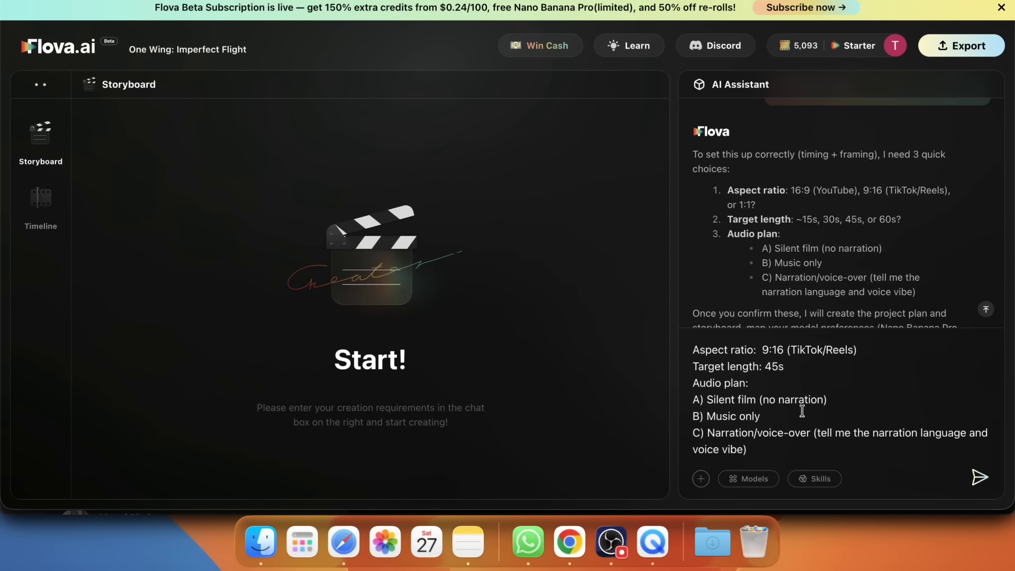
{"action": "left_click_drag", "start_coordinate": [693, 416], "coordinate": [747, 450]}
{"action": "key", "text": "BackSpace"}
{"action": "key", "text": "BackSpace"}
{"action": "left_click", "coordinate": [979, 478]}
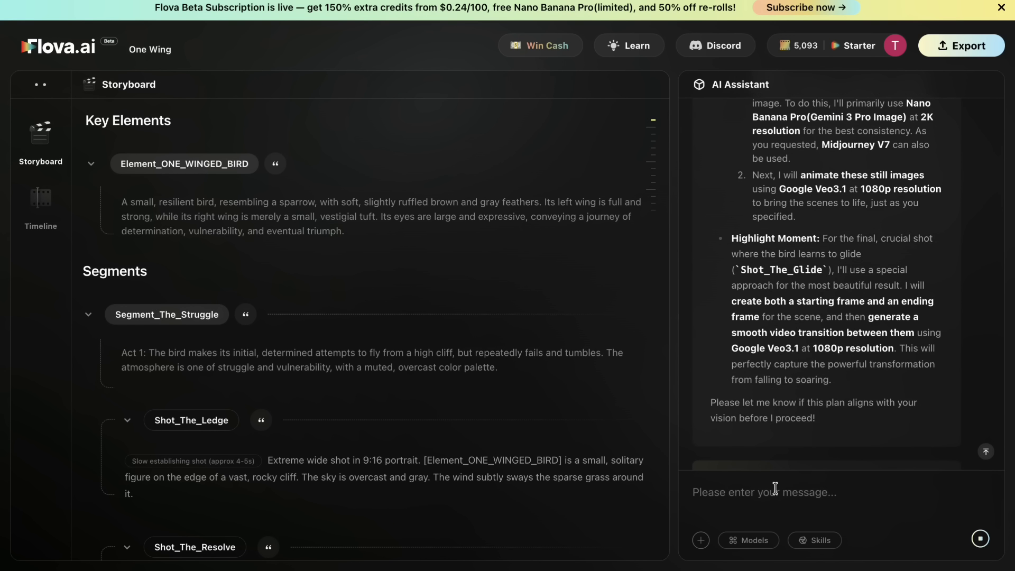
- Review the assistant's production plan and reply with "continue with nano banana pro. and continue as you recommended"
{"action": "scroll", "coordinate": [800, 333], "scroll_direction": "up", "scroll_amount": 4}
{"action": "scroll", "coordinate": [800, 333], "scroll_direction": "down", "scroll_amount": 4}
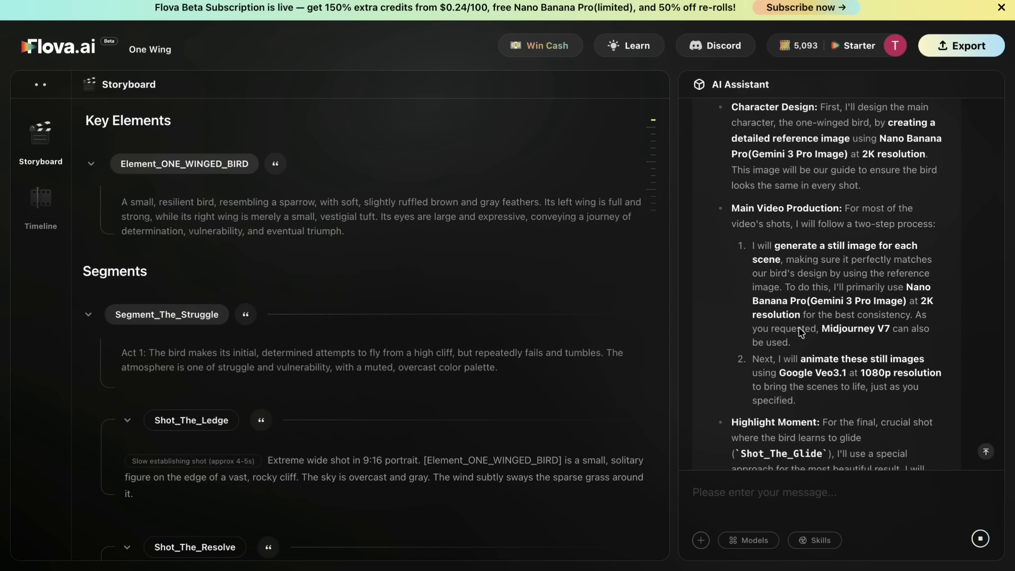
{"action": "left_click", "coordinate": [748, 482]}
{"action": "type", "text": "continue with nano banana pro. a"}
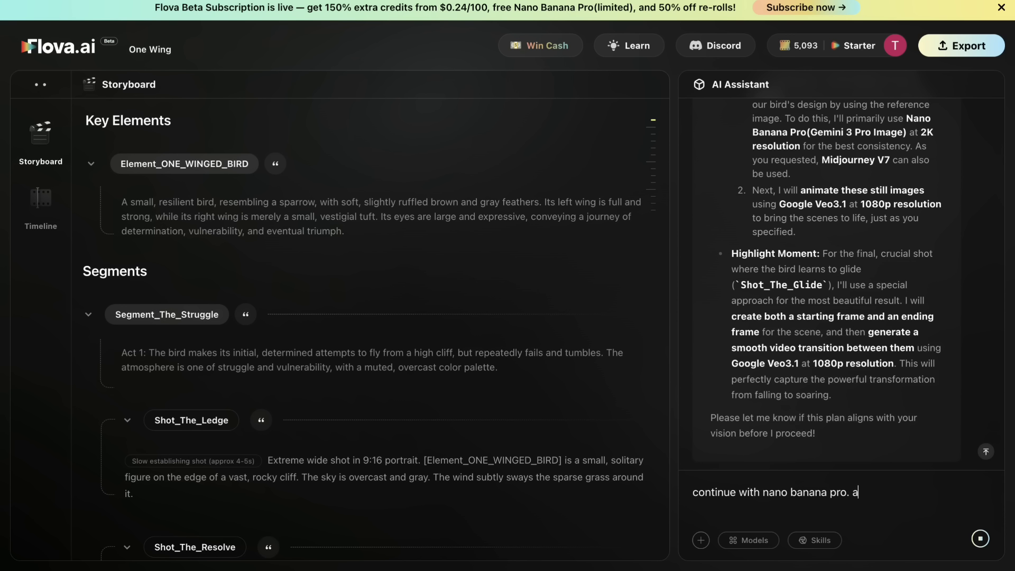
{"action": "type", "text": "nd continue as y"}
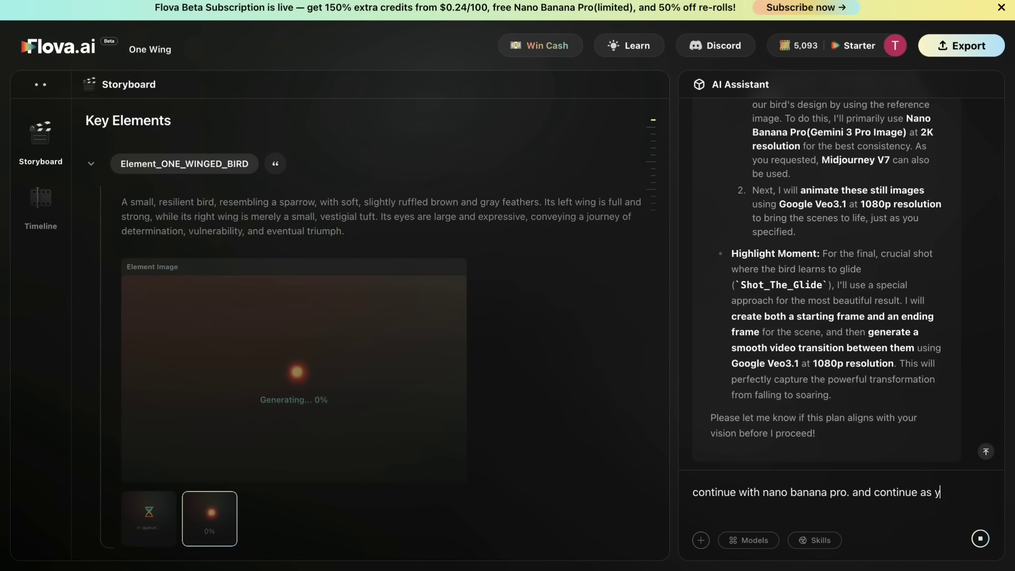
{"action": "type", "text": "ou recommended"}
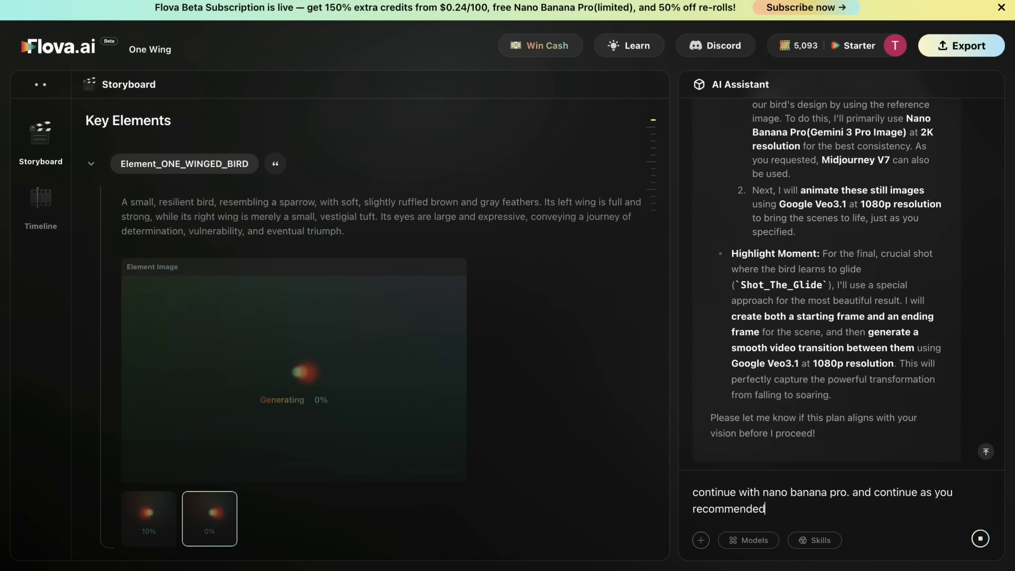
{"action": "key", "text": "ctrl+shift+Left"}
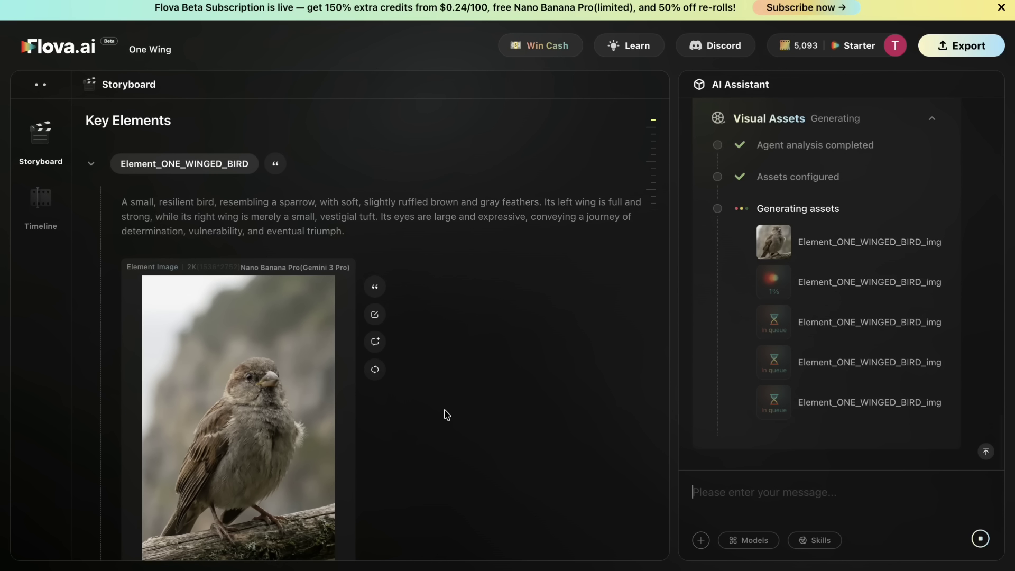
- Examine the storyboard's one-winged bird element and shot descriptions, and open the generated bird image enlarged
{"action": "scroll", "coordinate": [446, 412], "scroll_direction": "down", "scroll_amount": 2}
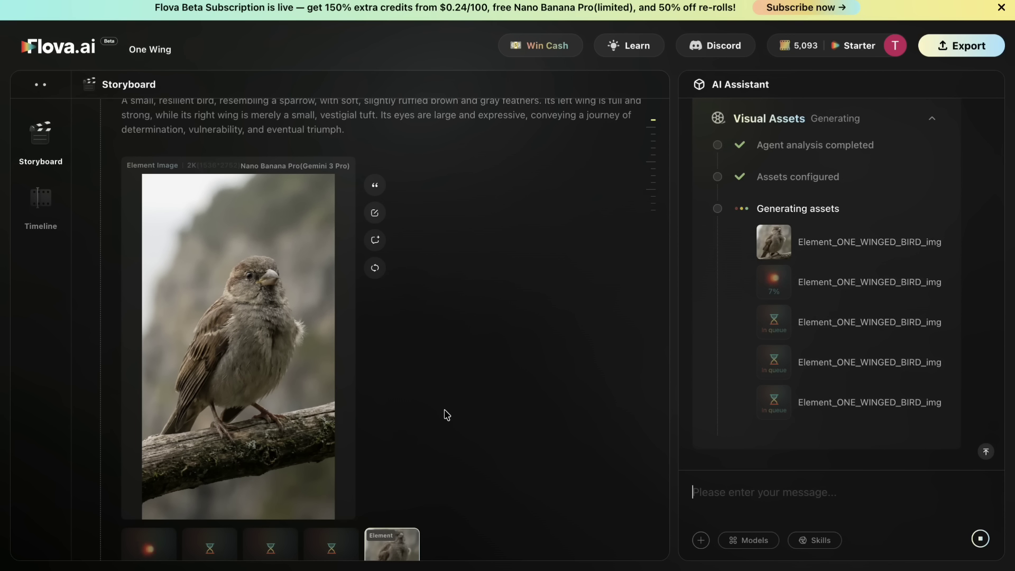
{"action": "scroll", "coordinate": [446, 414], "scroll_direction": "down", "scroll_amount": 12}
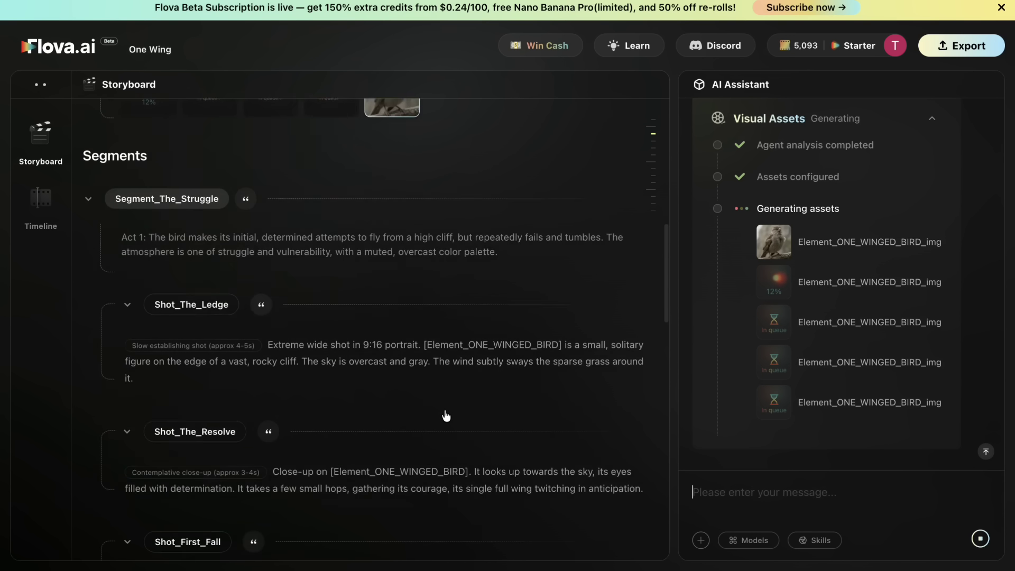
{"action": "scroll", "coordinate": [446, 414], "scroll_direction": "up", "scroll_amount": 12}
{"action": "scroll", "coordinate": [446, 416], "scroll_direction": "down", "scroll_amount": 1}
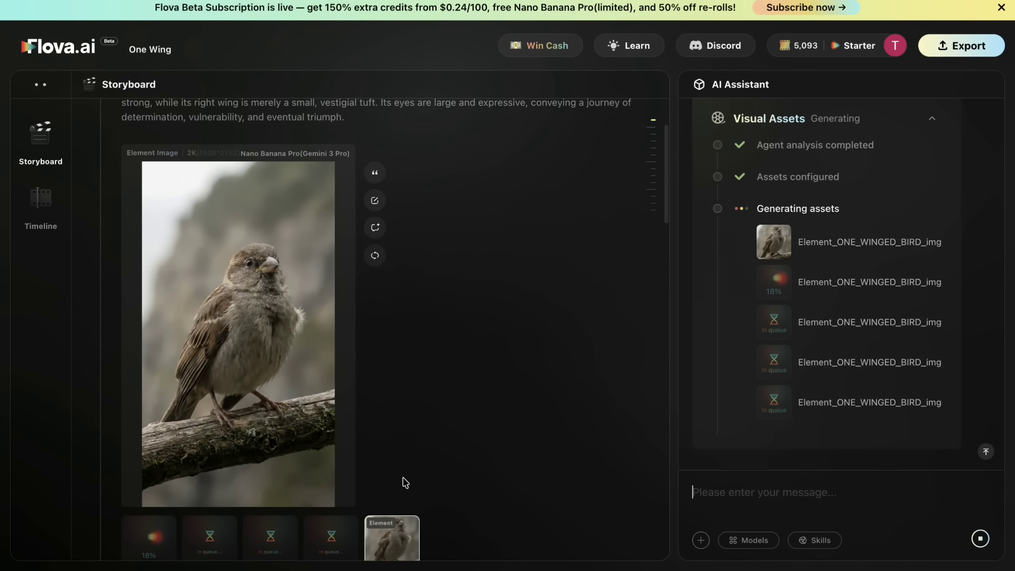
{"action": "scroll", "coordinate": [631, 419], "scroll_direction": "up", "scroll_amount": 1}
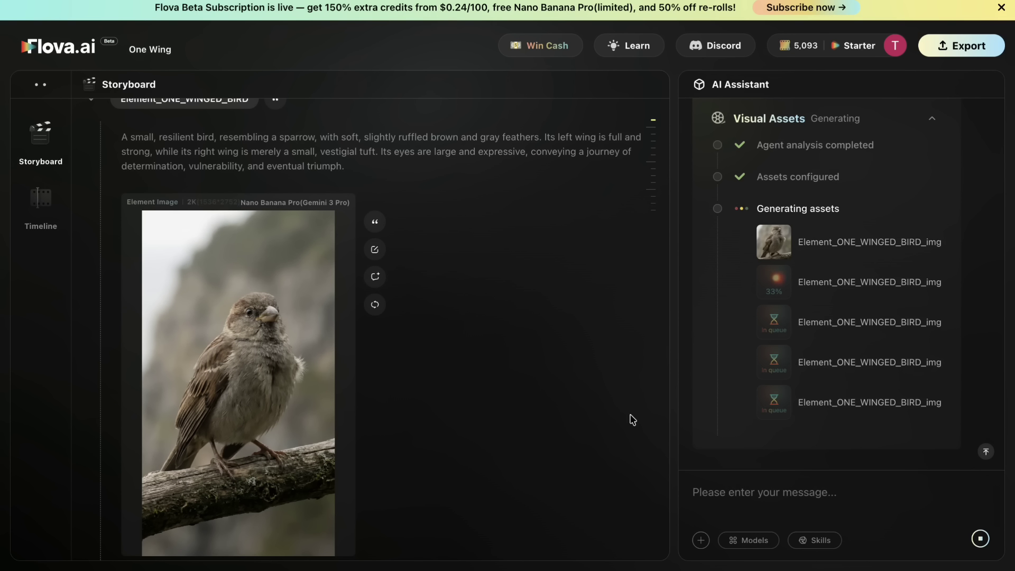
{"action": "left_click", "coordinate": [308, 403]}
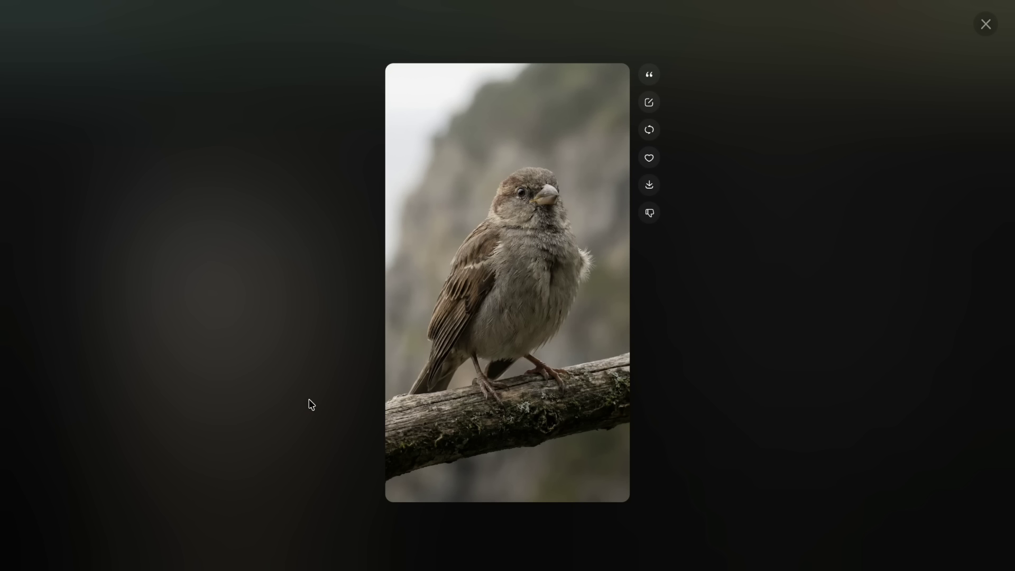
- Review the enlarged bird image's prompt, image model and output settings, and close the prompt editor without regenerating
{"action": "left_click", "coordinate": [649, 105]}
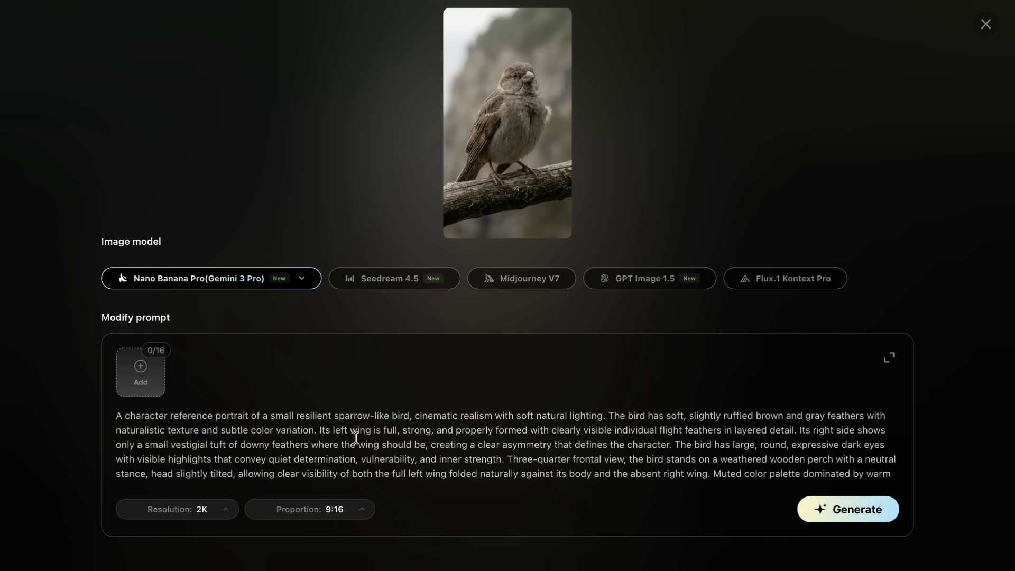
{"action": "key", "text": "Escape"}
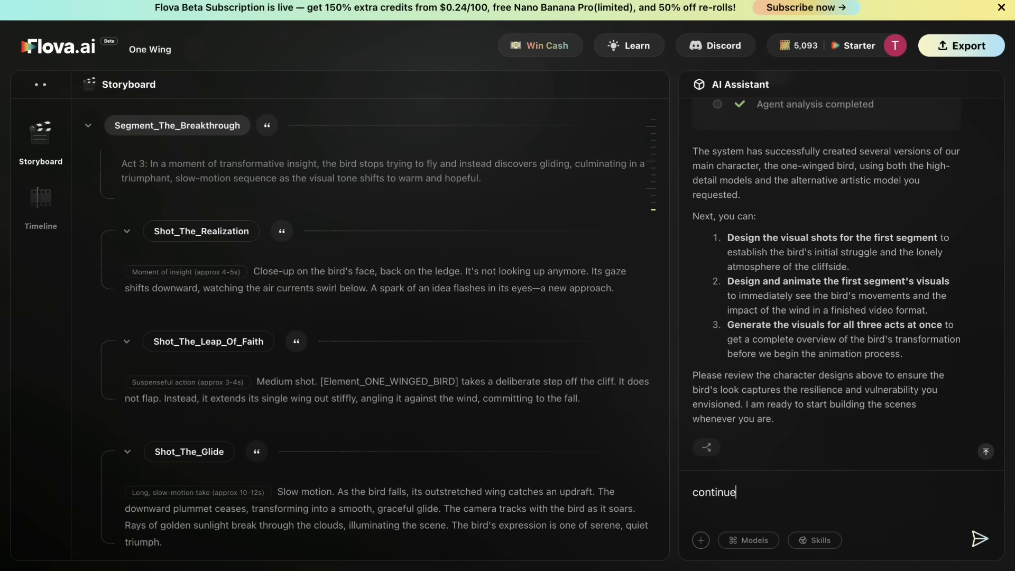
- Tell the assistant to continue, and reply with "option A" as the master one-winged bird design
{"action": "key", "text": "Return"}
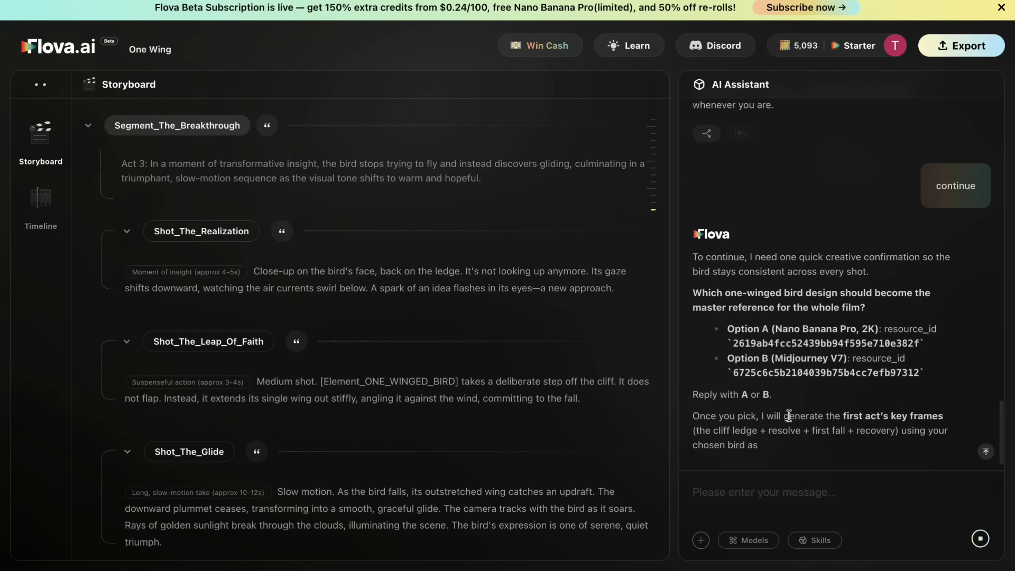
{"action": "type", "text": "option A"}
{"action": "key", "text": "Return"}
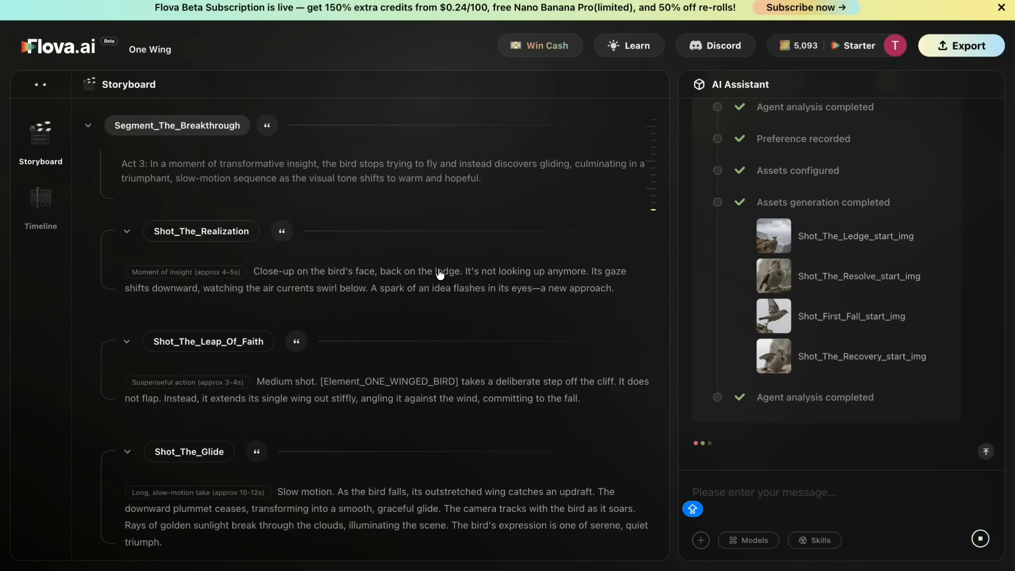
- Reply "CONTINUE" after the first scene's frames, and send "Design the shots for the rest of the film" after its clips
{"action": "type", "text": "CONTINUE"}
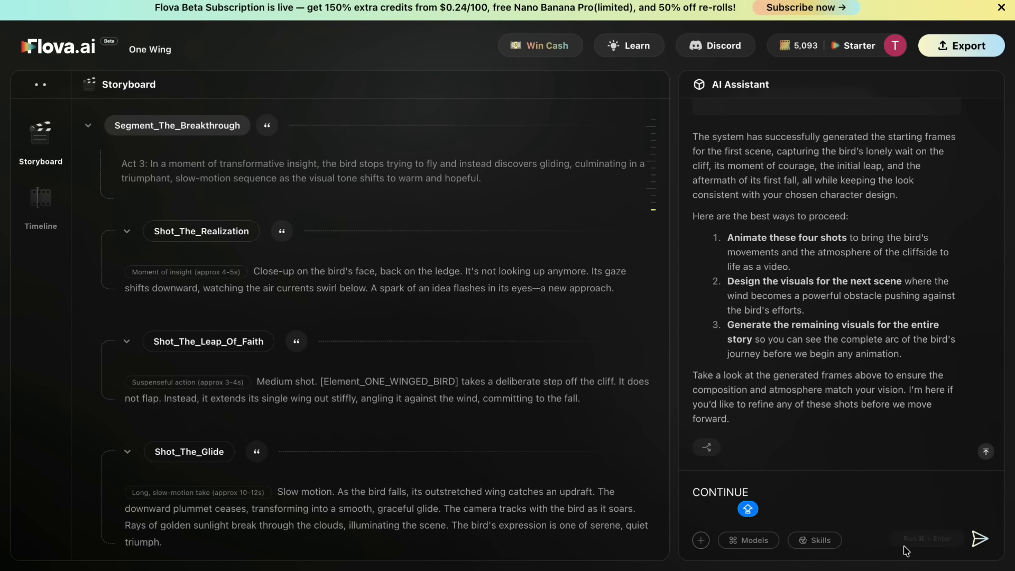
{"action": "left_click", "coordinate": [976, 537]}
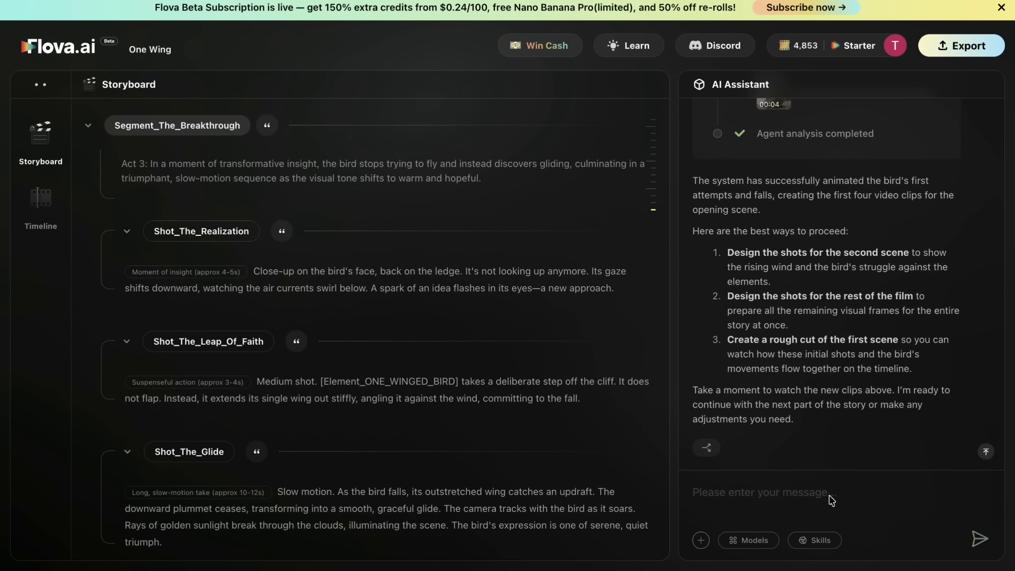
{"action": "left_click", "coordinate": [978, 539]}
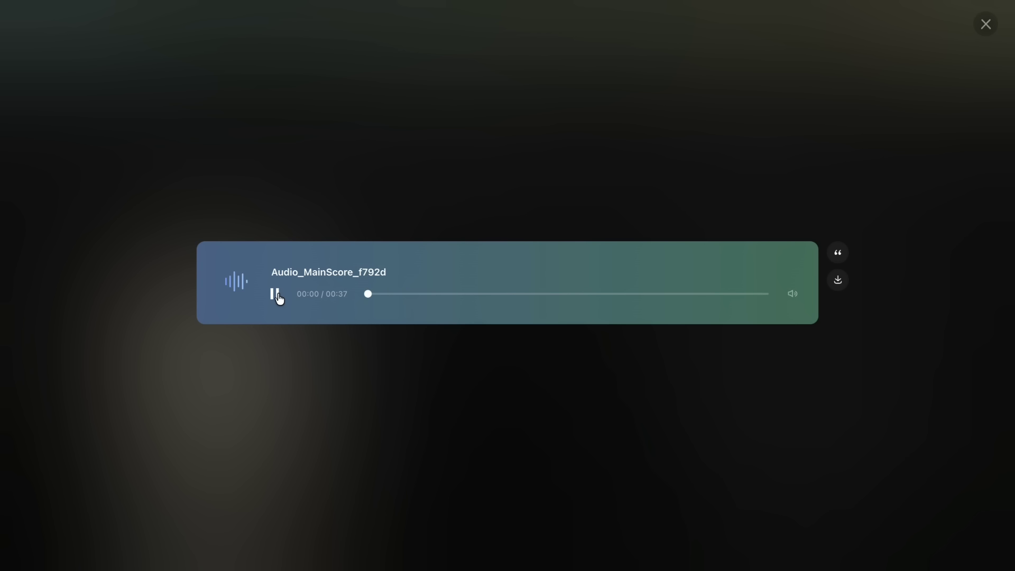
- Close the main score preview and send the assistant the suggested option "Assemble the final version"
{"action": "left_click", "coordinate": [986, 25]}
{"action": "left_click_drag", "start_coordinate": [727, 295], "coordinate": [849, 300]}
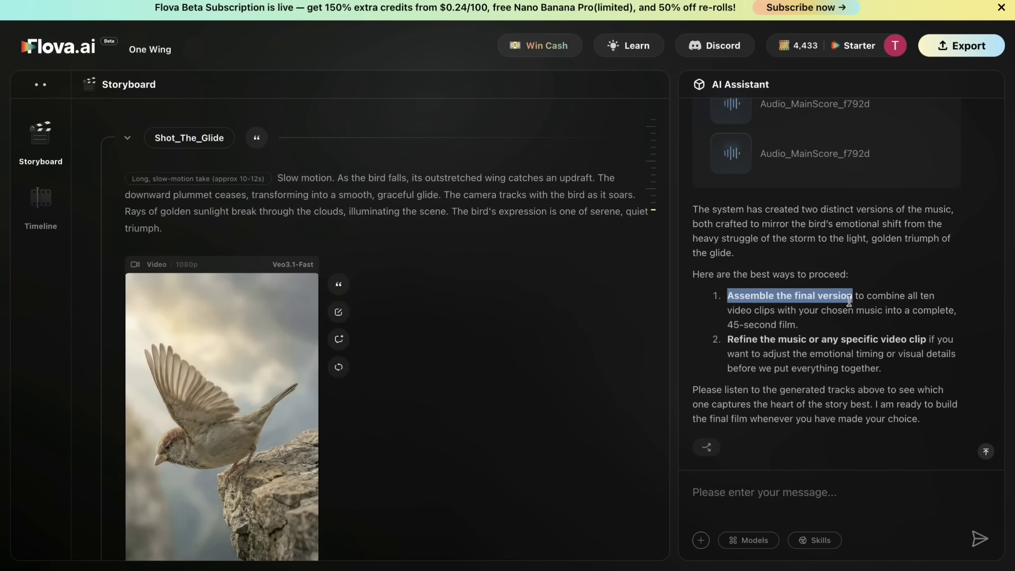
{"action": "left_click", "coordinate": [979, 538]}
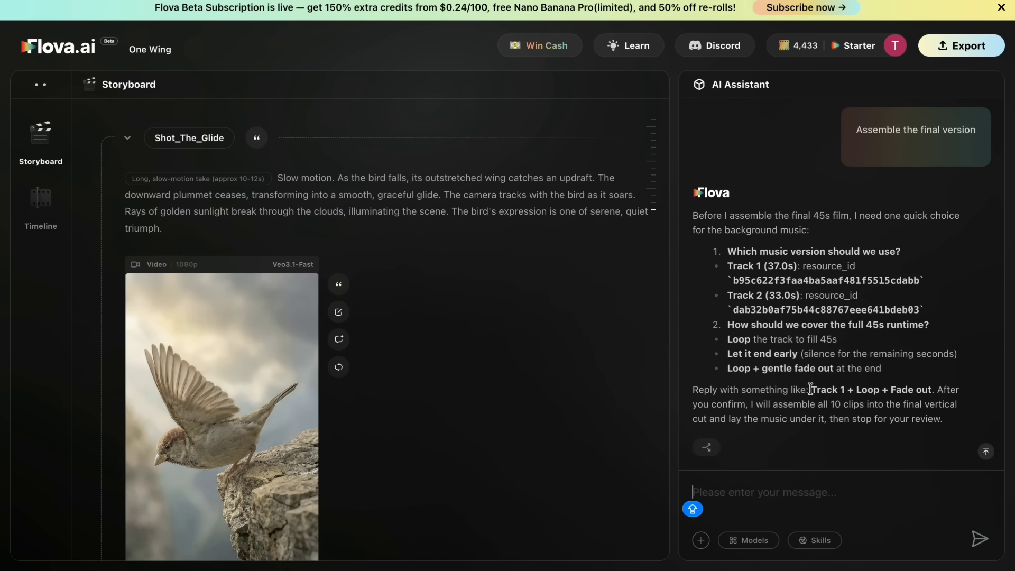
- Answer the background music question by pasting and sending the suggested reply "Track 1 + Loop + Fade out"
{"action": "left_click", "coordinate": [779, 495]}
{"action": "type", "text": "Track 1 + Loop + Fade out"}
{"action": "left_click", "coordinate": [980, 539]}
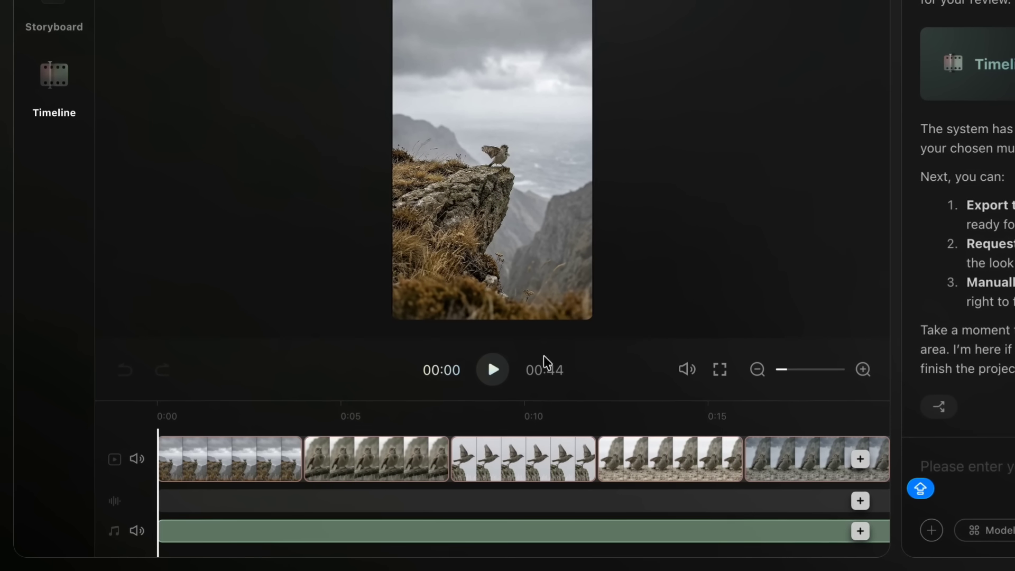
- Play the assembled film while checking its video clips and background music along the timeline, and start its export
{"action": "left_click", "coordinate": [490, 370]}
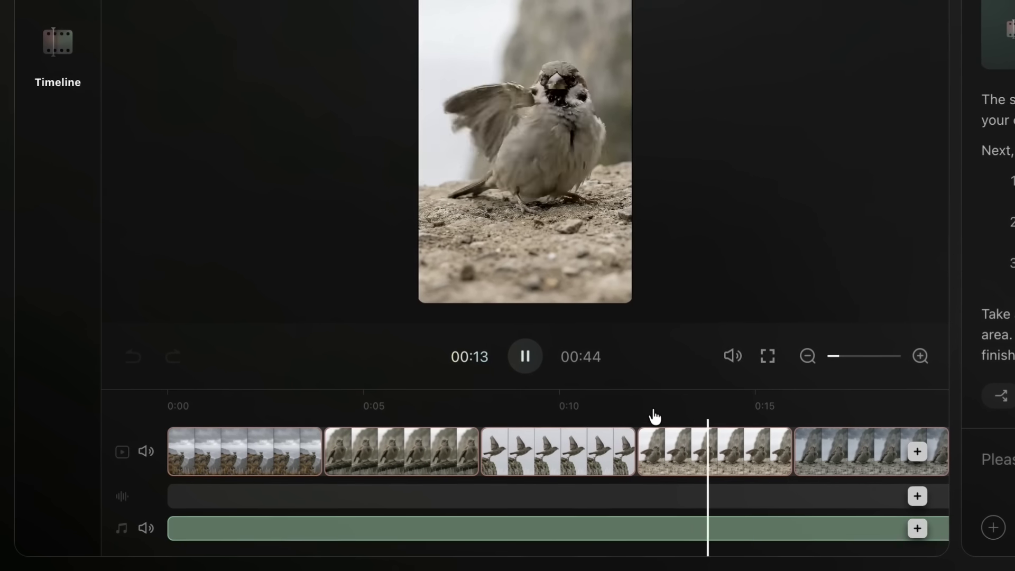
{"action": "scroll", "coordinate": [709, 465], "scroll_direction": "right", "scroll_amount": 10}
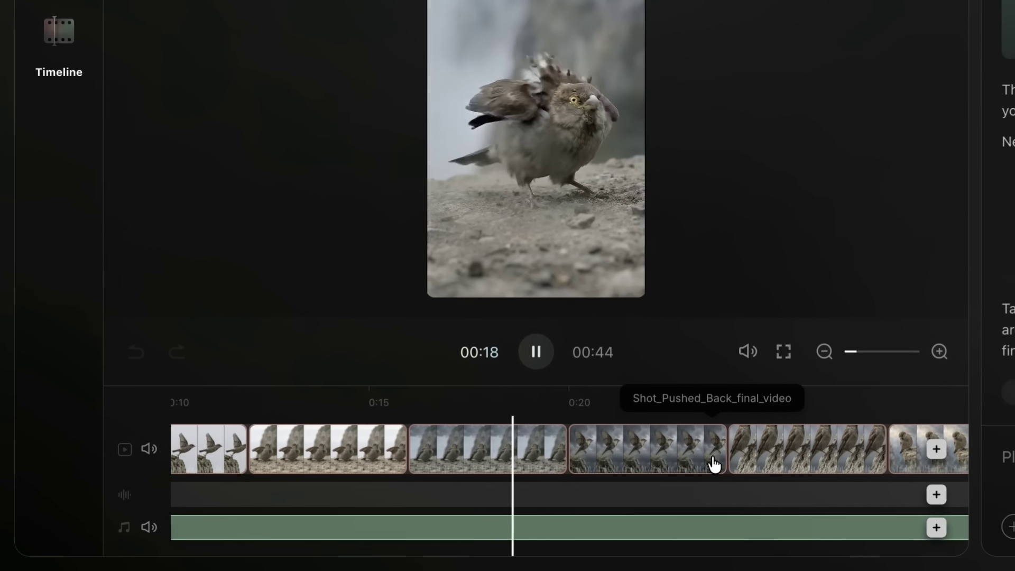
{"action": "scroll", "coordinate": [720, 465], "scroll_direction": "left", "scroll_amount": 4}
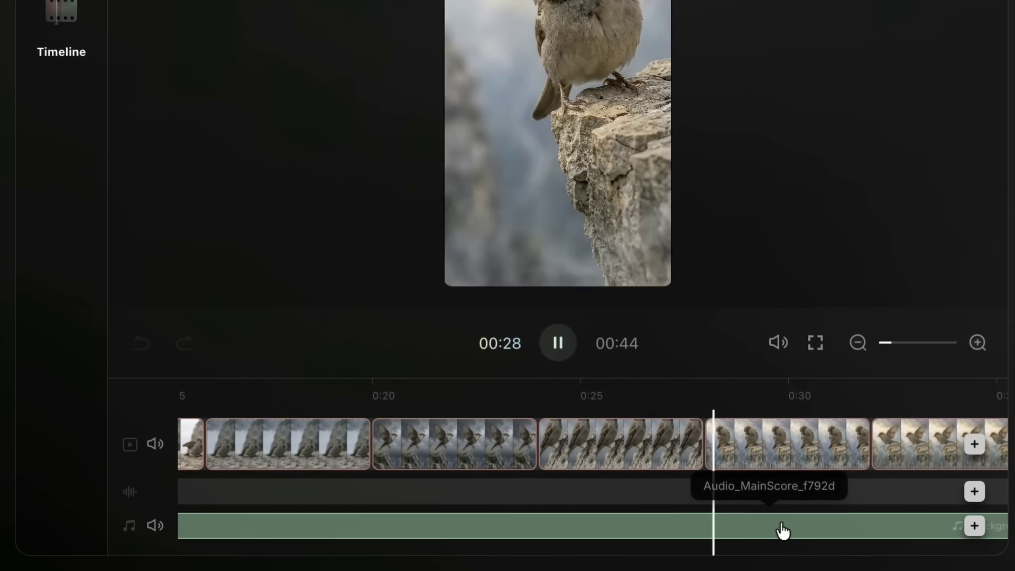
{"action": "scroll", "coordinate": [766, 441], "scroll_direction": "right", "scroll_amount": 10}
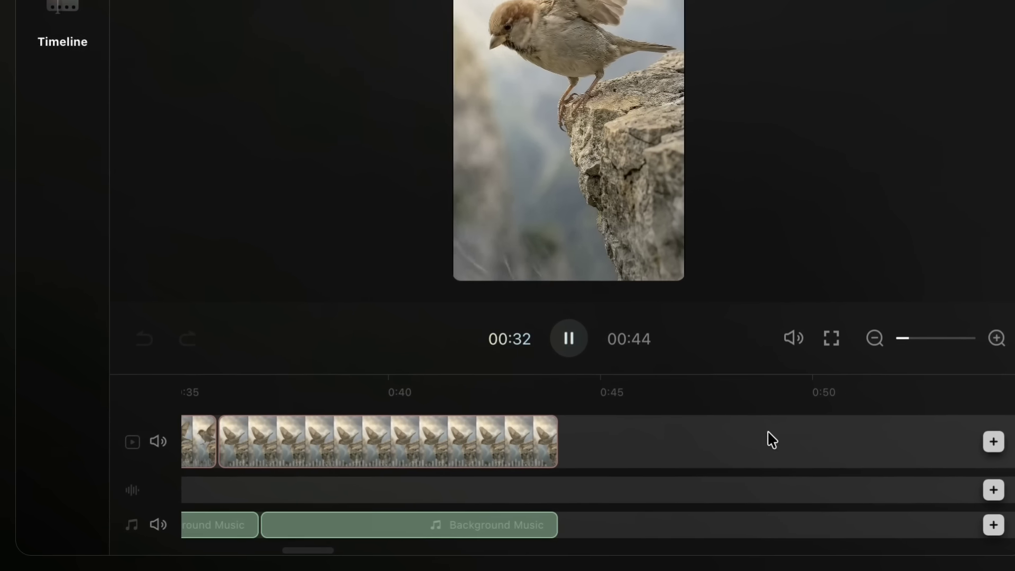
{"action": "scroll", "coordinate": [774, 440], "scroll_direction": "left", "scroll_amount": 5}
{"action": "left_click", "coordinate": [951, 47]}
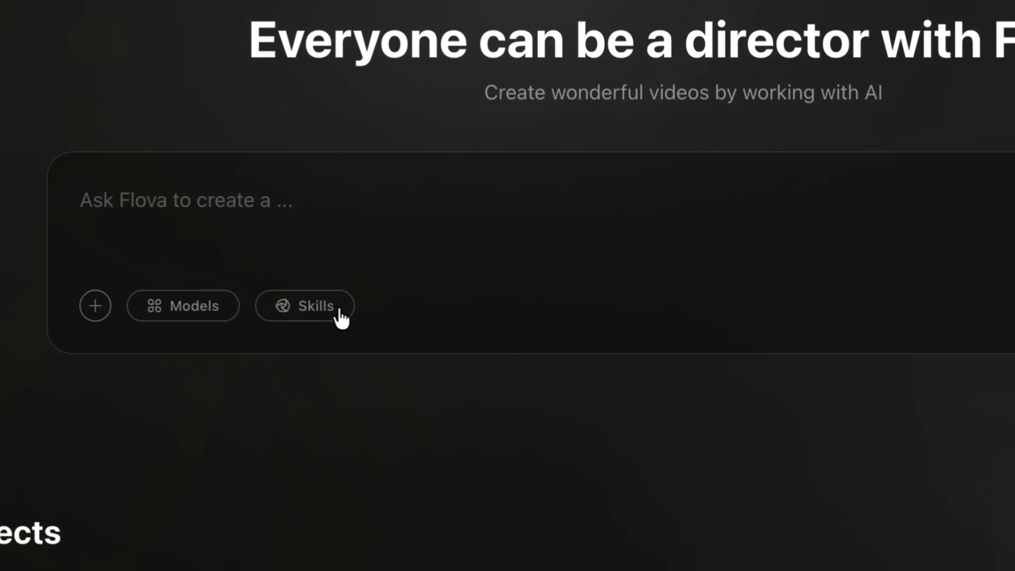
- Open the skills list on the home page and preview the Tail-to-Head Frame Connection skill
{"action": "left_click", "coordinate": [315, 248]}
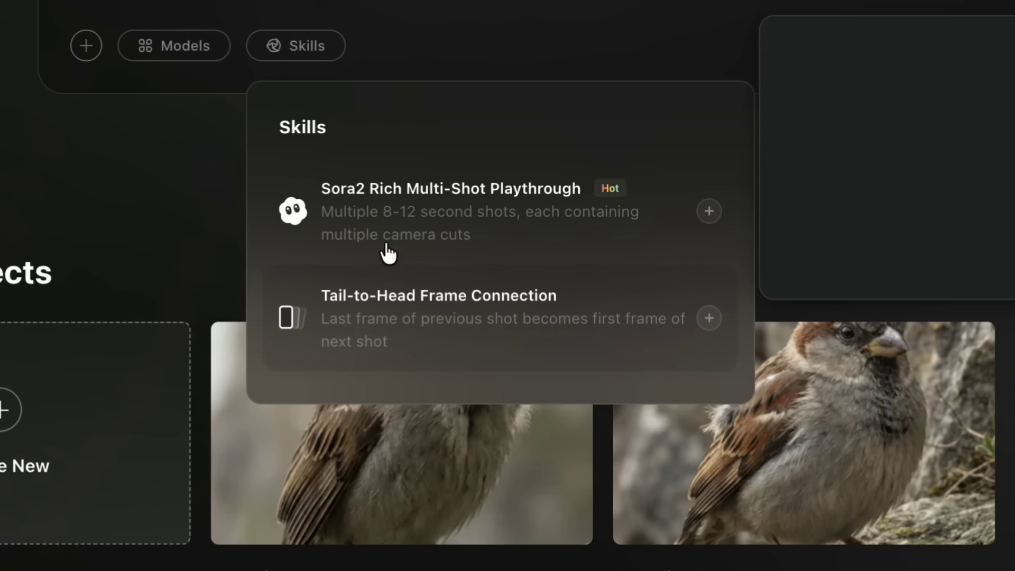
{"action": "mouse_move", "coordinate": [460, 305]}
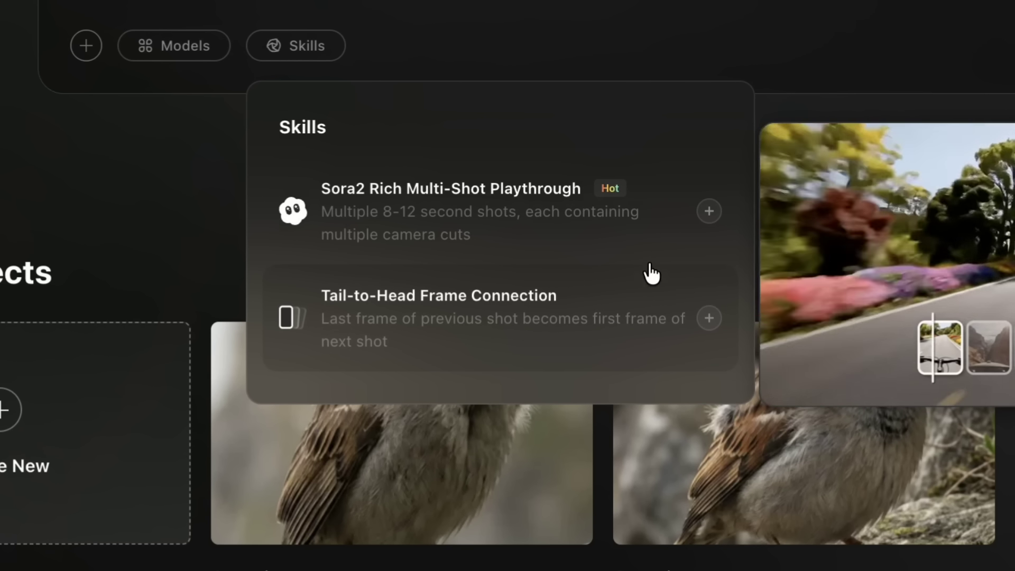